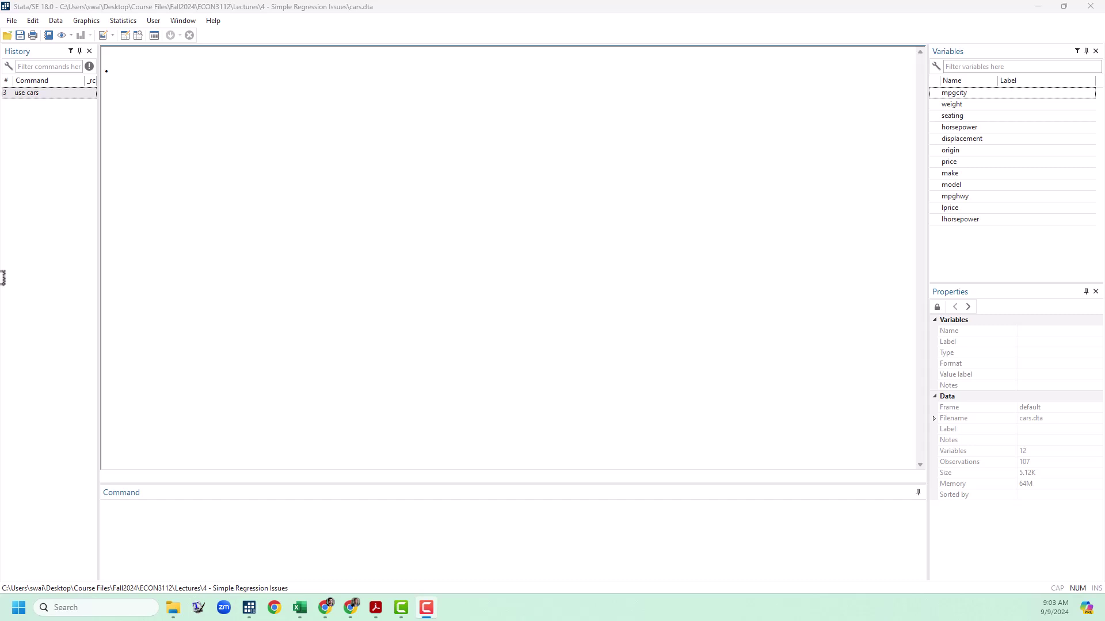
Browse the cars data and inspect the origin, make and model columns.
{"action": "left_click", "coordinate": [329, 312]}
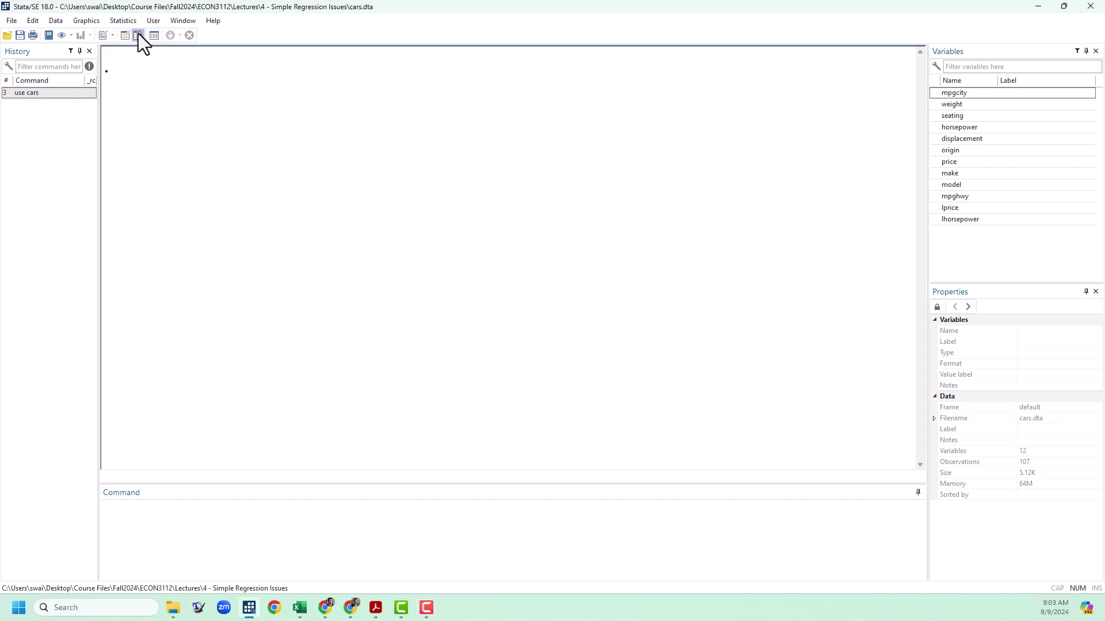
{"action": "key", "text": "ctrl+8"}
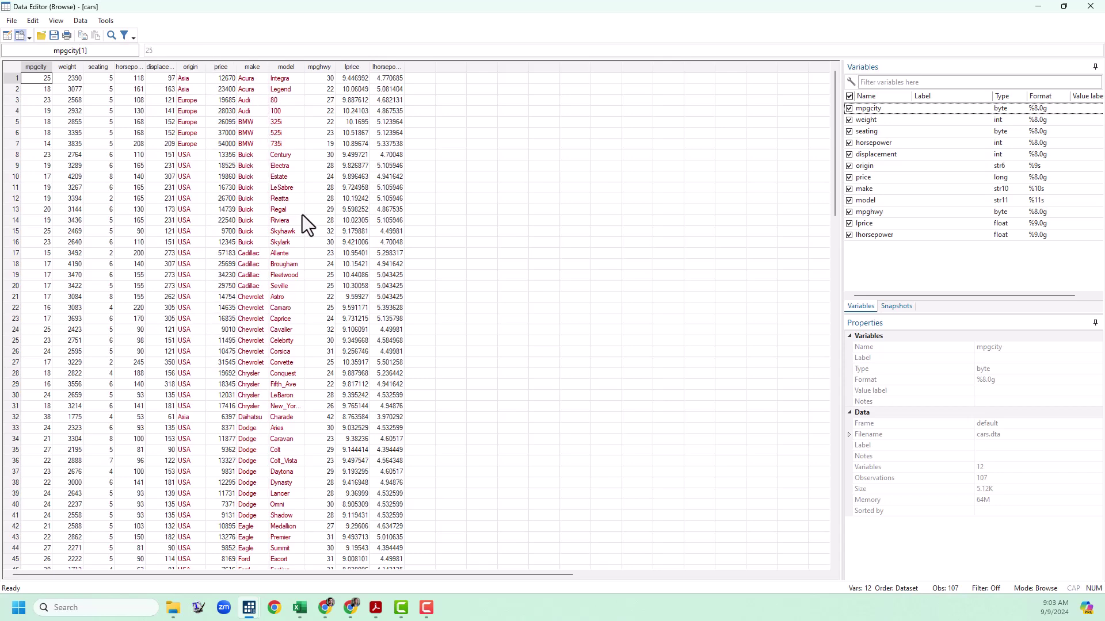
{"action": "left_click", "coordinate": [190, 67]}
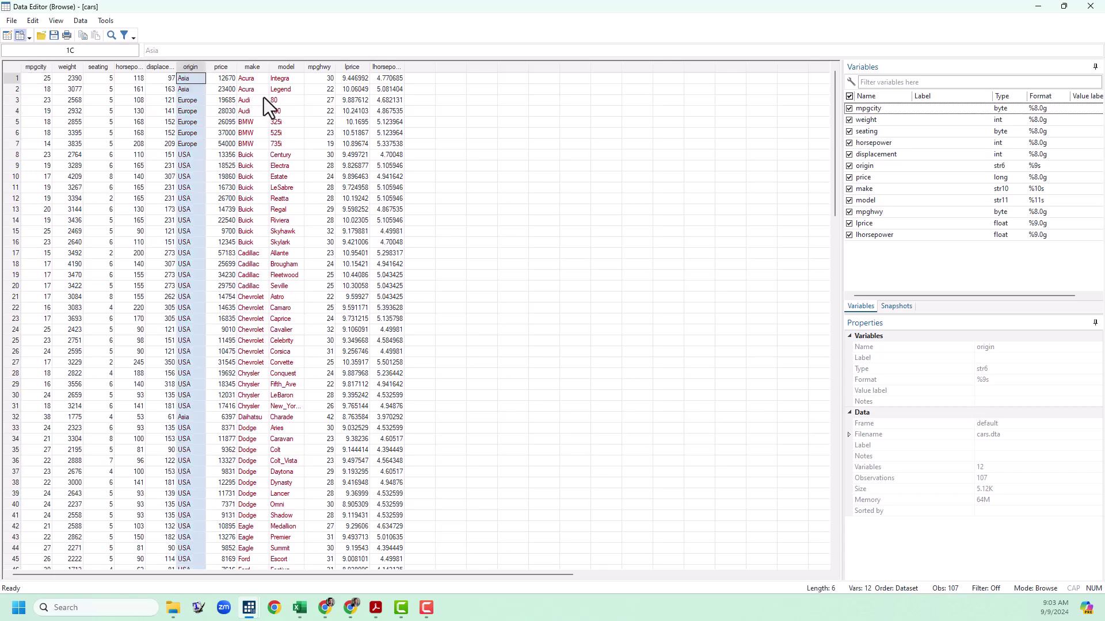
{"action": "left_click", "coordinate": [254, 67]}
{"action": "left_click", "coordinate": [290, 69]}
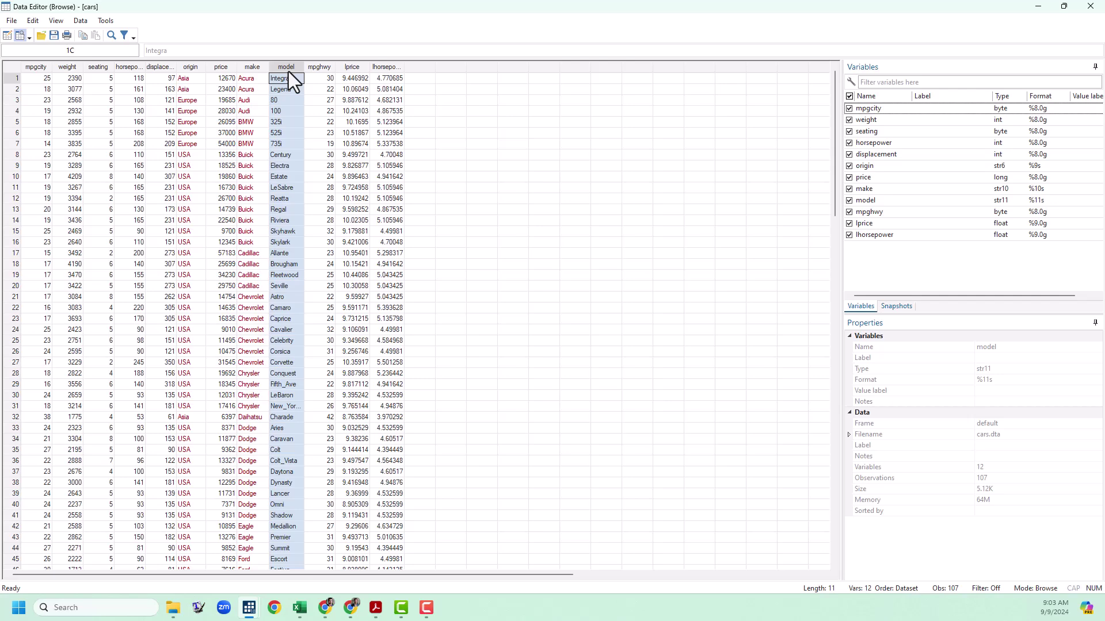
{"action": "left_click", "coordinate": [198, 70]}
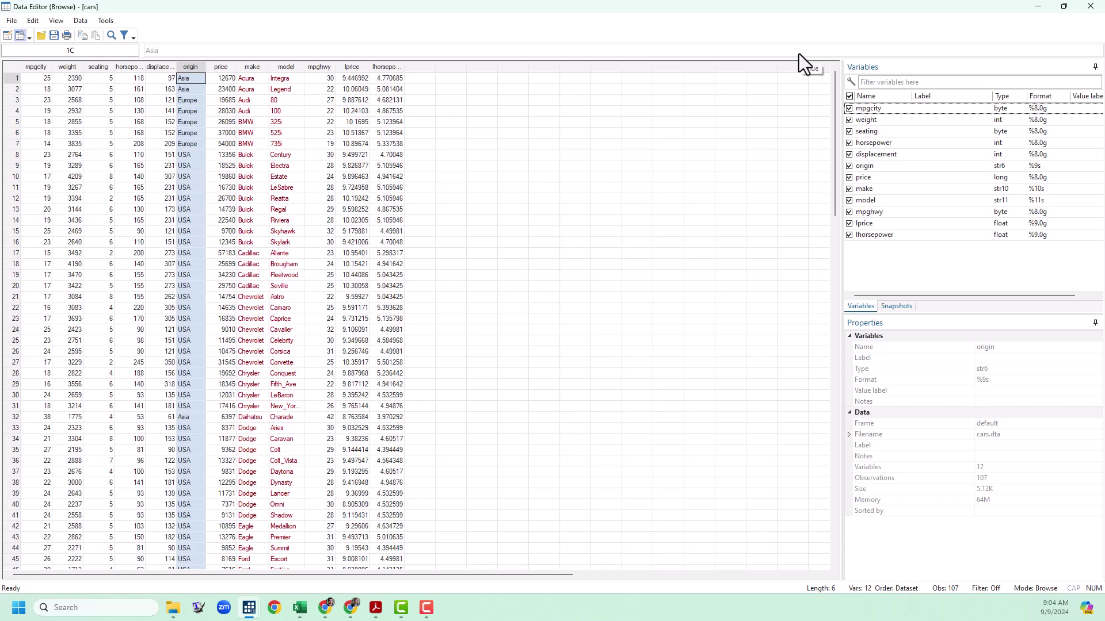
{"action": "left_click", "coordinate": [1090, 6]}
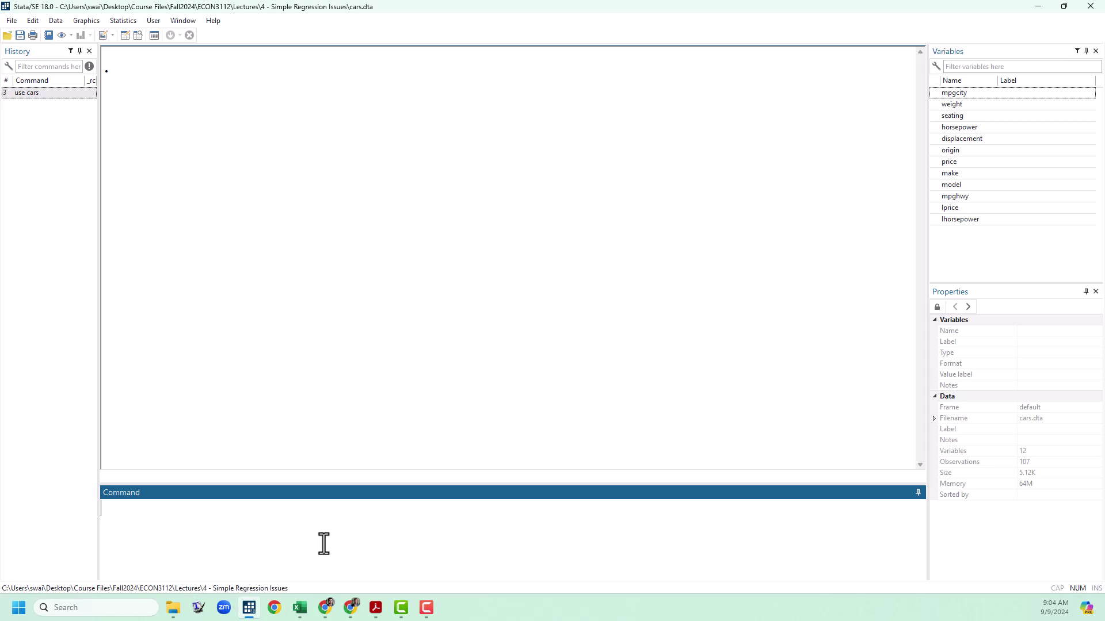
Run gen euro = origin == "Europe" to add the euro indicator variable.
{"action": "type", "text": "gen euro ="}
{"action": "type", "text": "origin == "}
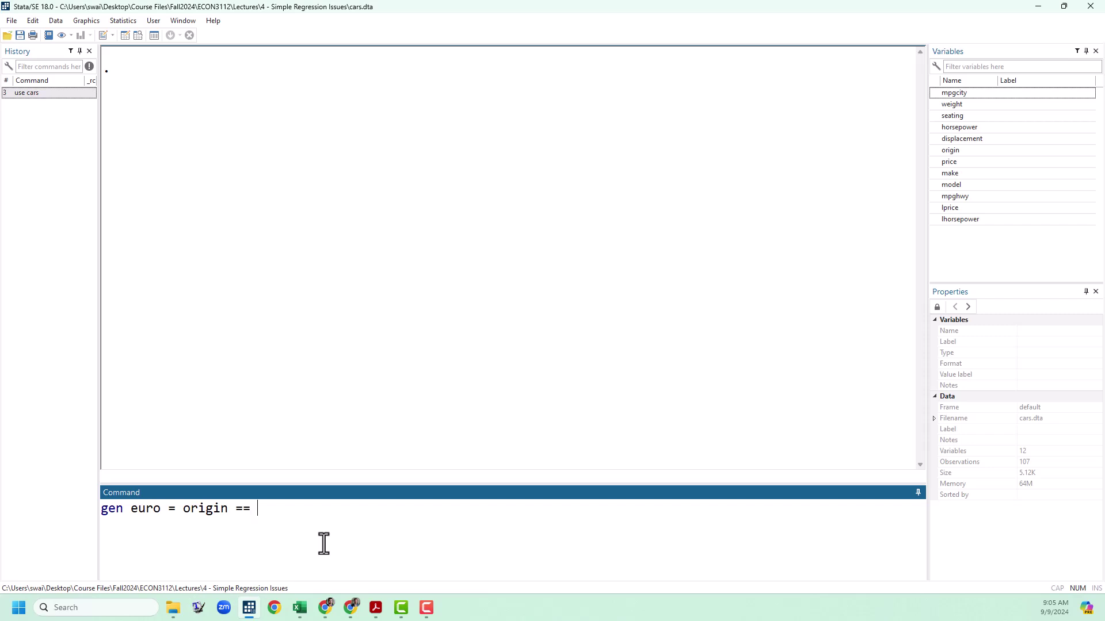
{"action": "type", "text": "\"Europe\""}
{"action": "double_click", "coordinate": [239, 509]}
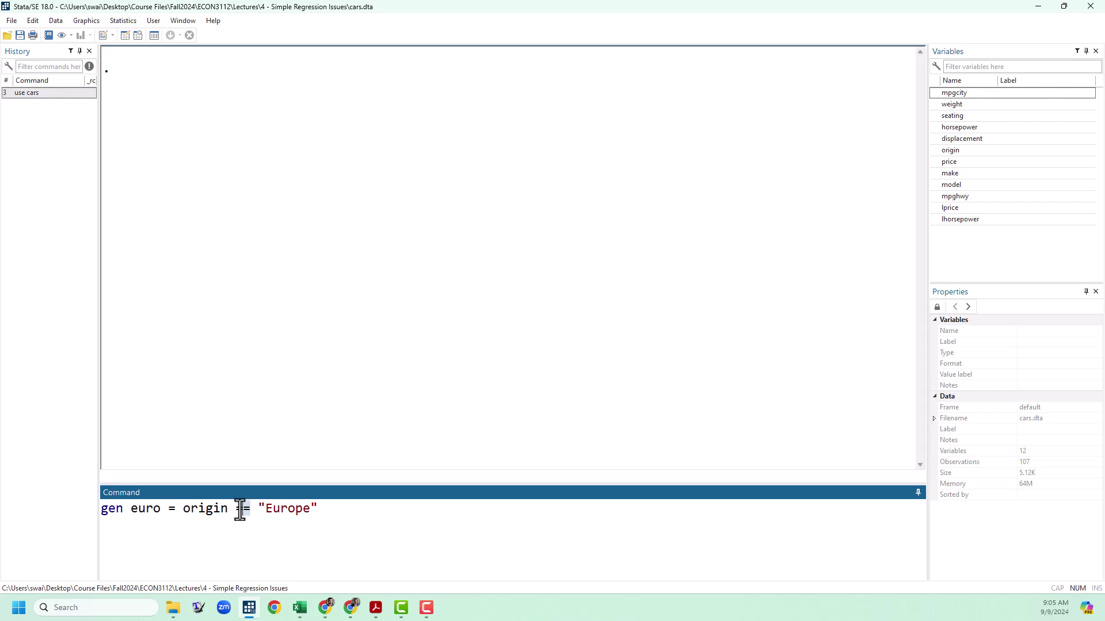
{"action": "left_click", "coordinate": [352, 509]}
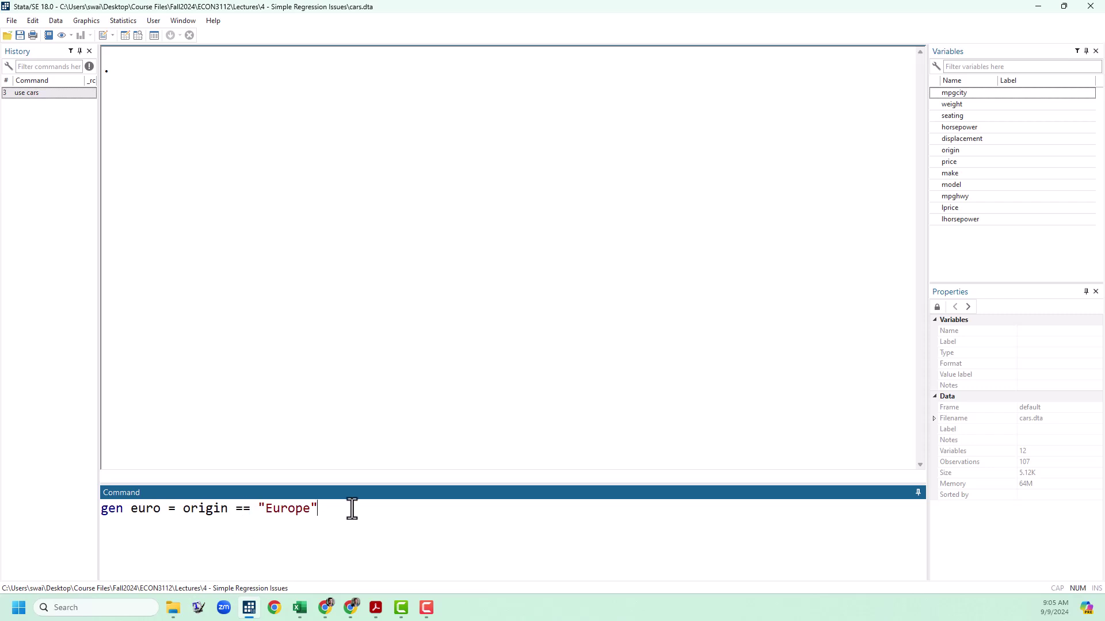
{"action": "double_click", "coordinate": [166, 509]}
{"action": "left_click", "coordinate": [247, 509]}
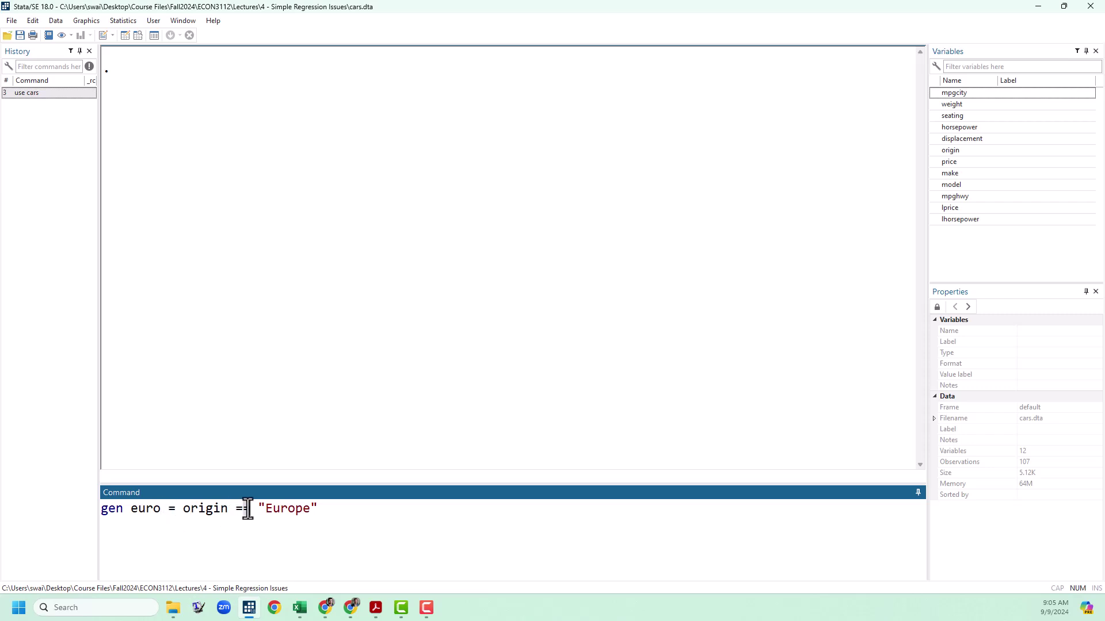
{"action": "left_click", "coordinate": [333, 522]}
{"action": "key", "text": "Return"}
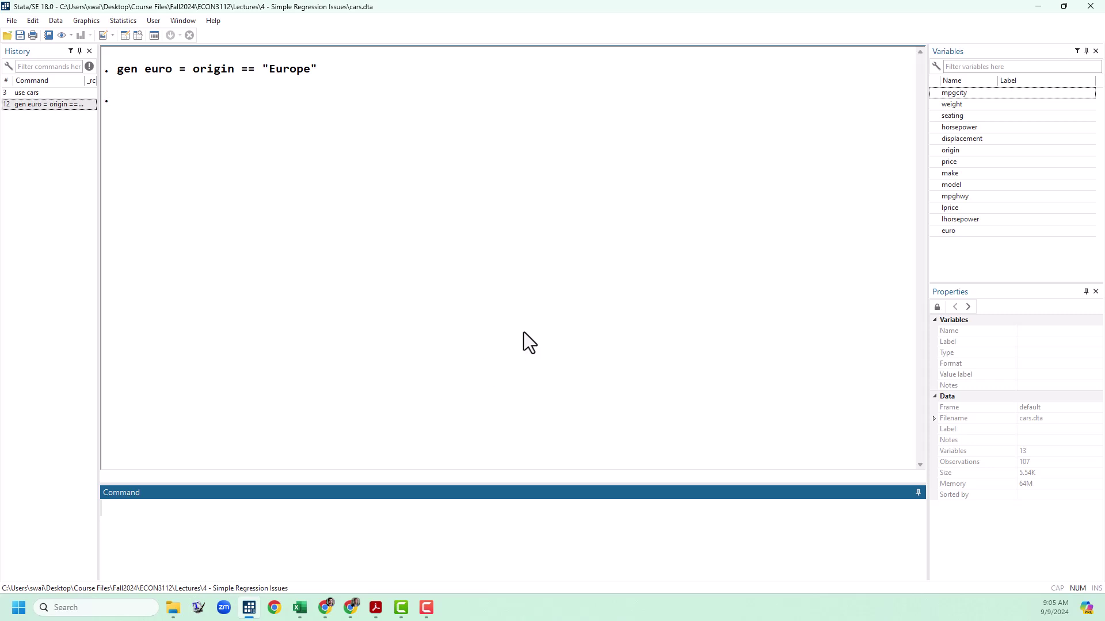
{"action": "left_click", "coordinate": [139, 35]}
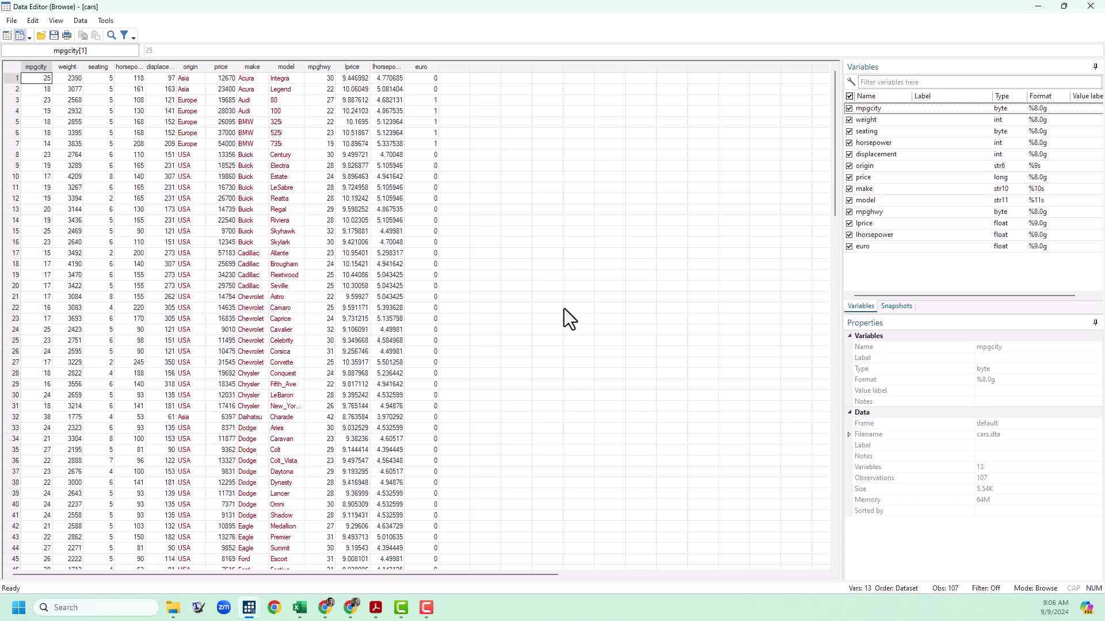
{"action": "left_click_drag", "start_coordinate": [194, 100], "coordinate": [430, 143]}
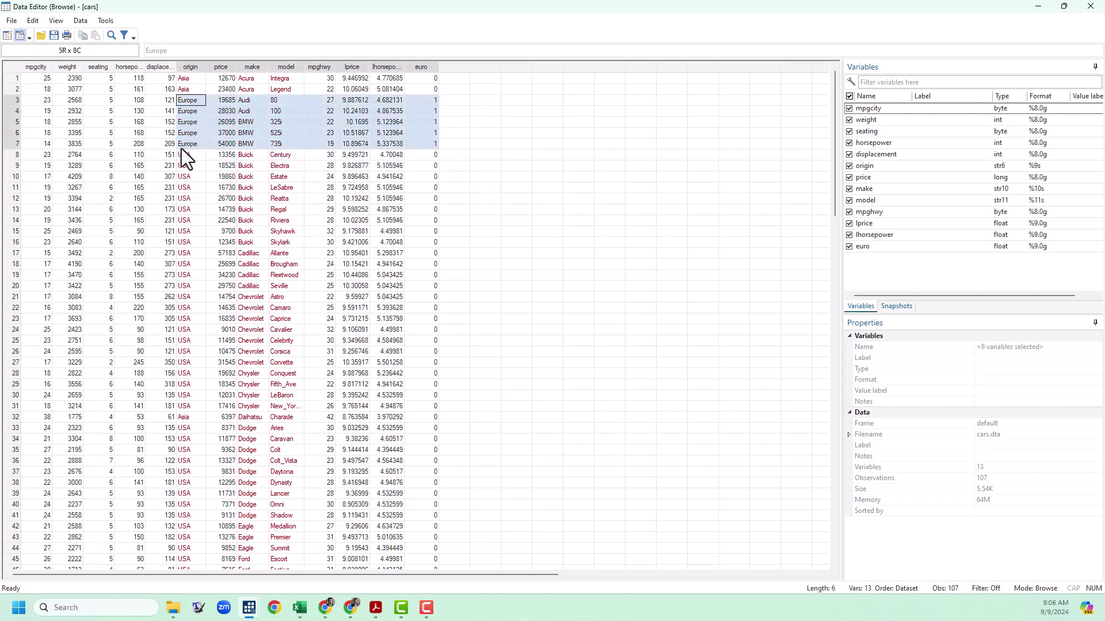
{"action": "left_click", "coordinate": [427, 79]}
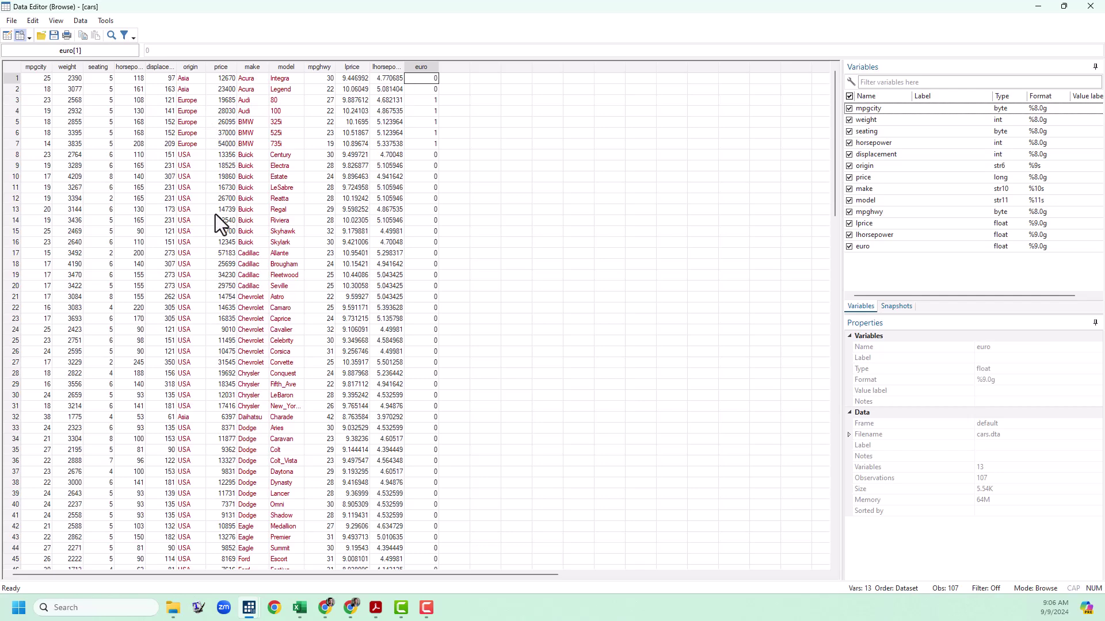
{"action": "key", "text": "alt+Tab"}
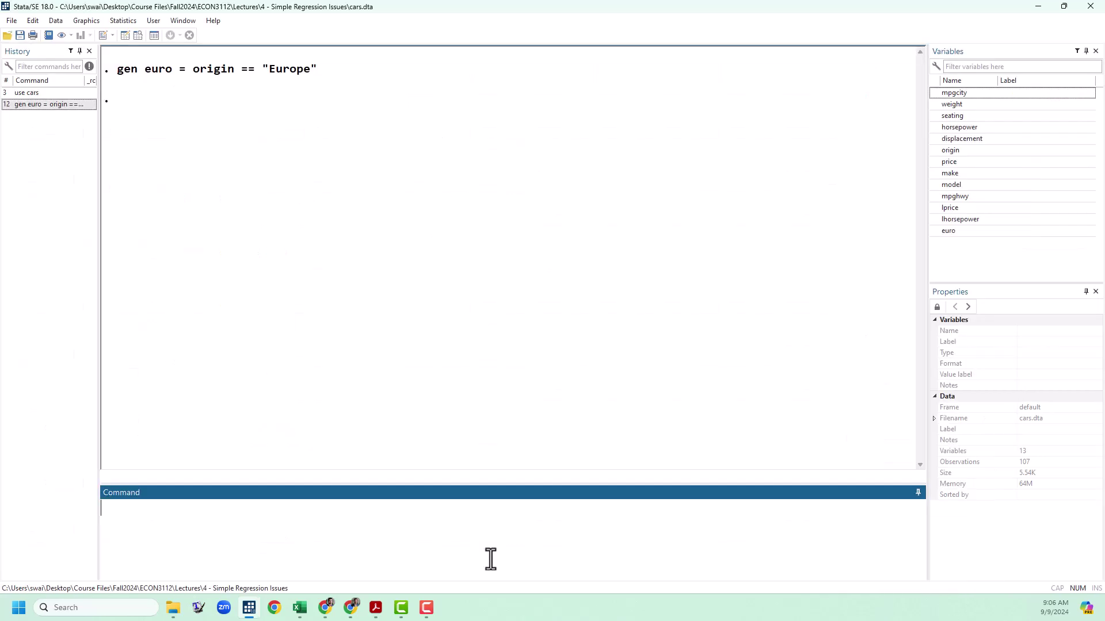
Run reg price euro and highlight the 15163.02 intercept and 11681.64 euro coefficient.
{"action": "type", "text": "reg price euro"}
{"action": "key", "text": "Return"}
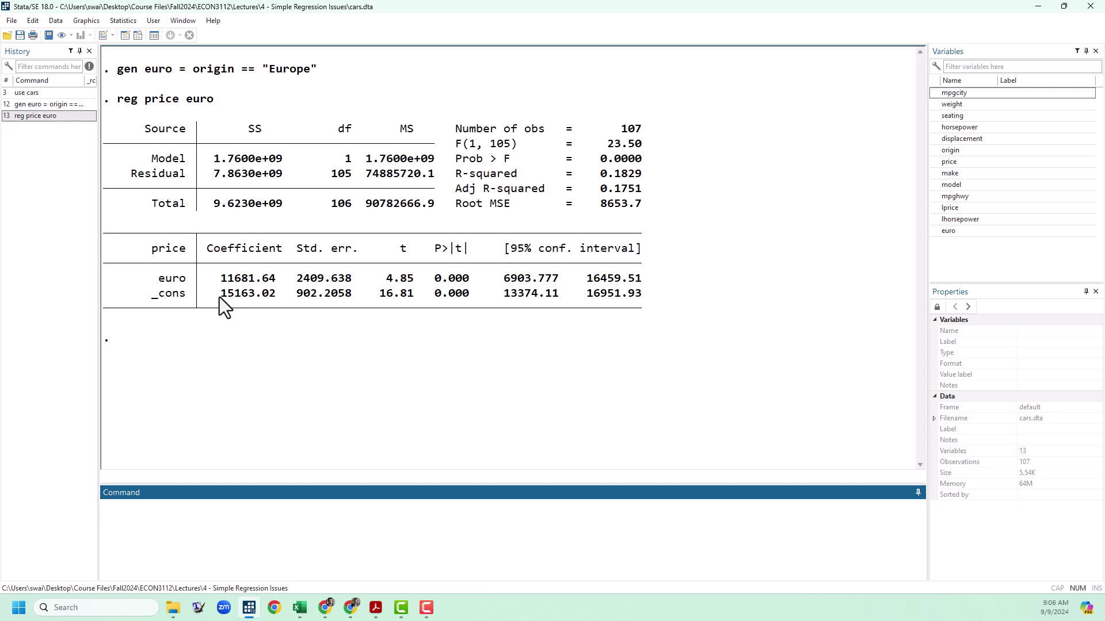
{"action": "left_click_drag", "start_coordinate": [222, 296], "coordinate": [232, 296]}
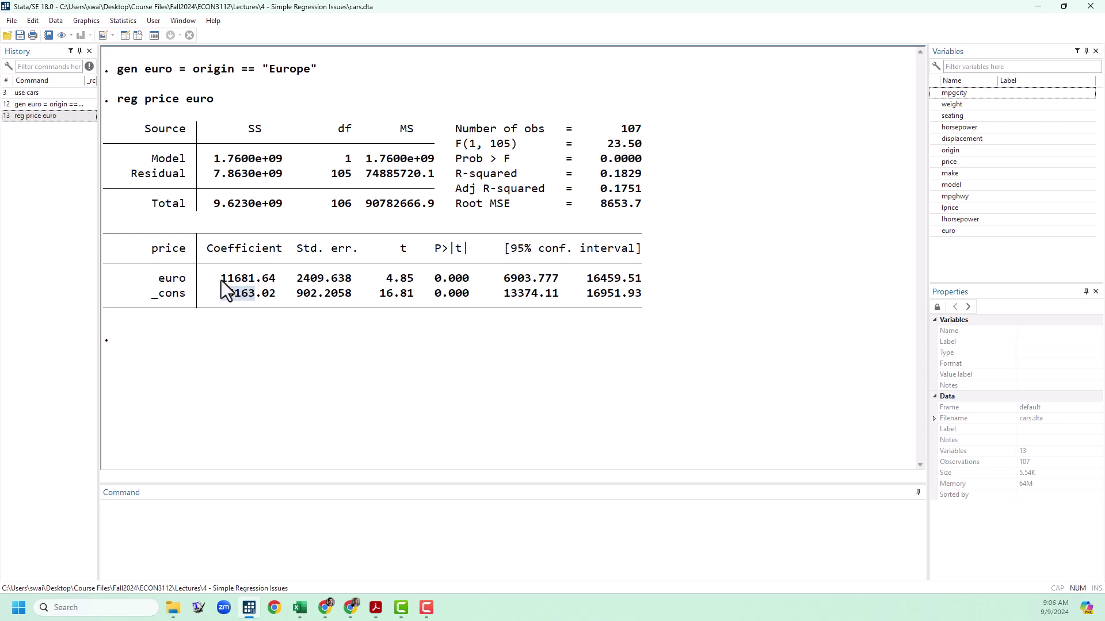
{"action": "left_click_drag", "start_coordinate": [221, 281], "coordinate": [243, 284]}
{"action": "left_click", "coordinate": [314, 534]}
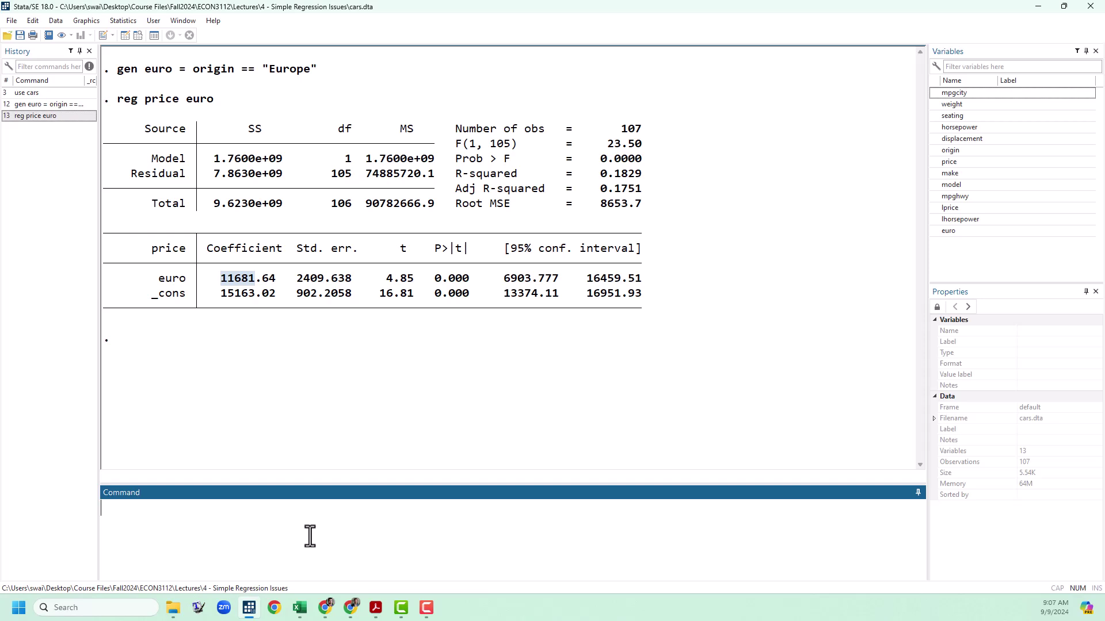
Display _b[_cons] + _b[euro] = 26844.667, then draft gen noteuro = origin != "Europe".
{"action": "type", "text": "di _b[_cons] + _b[euro]"}
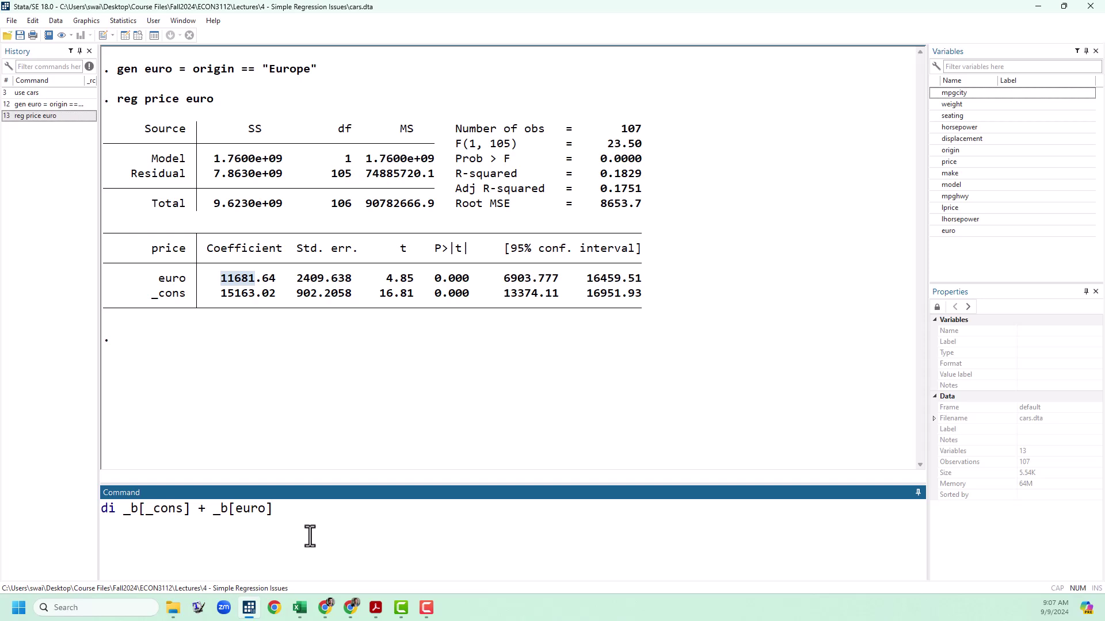
{"action": "key", "text": "Return"}
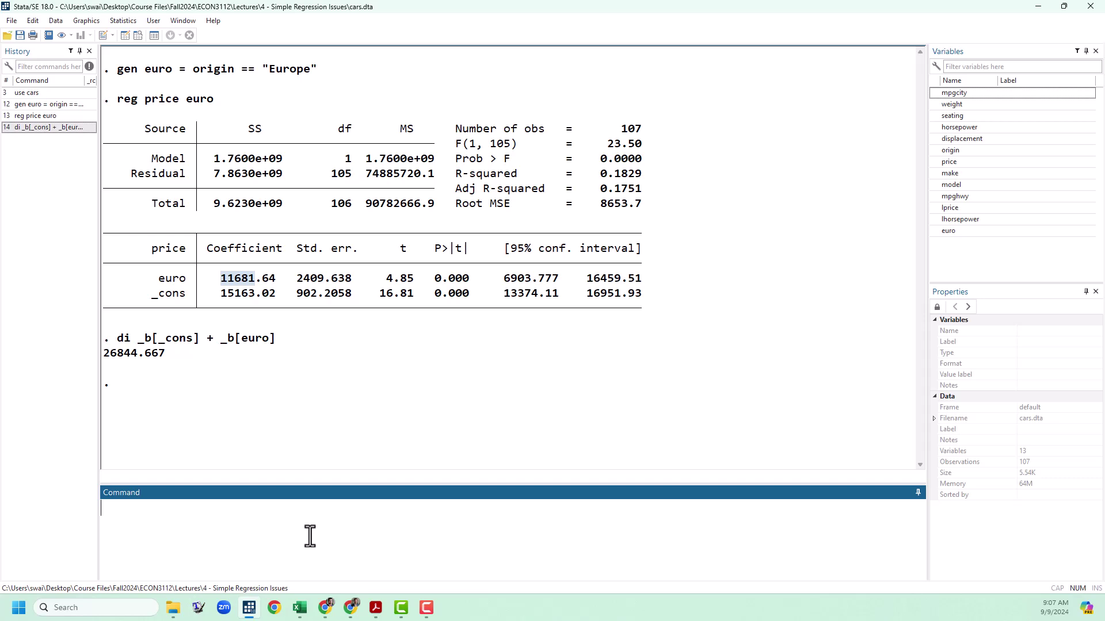
{"action": "type", "text": "gen noteuro = origin "}
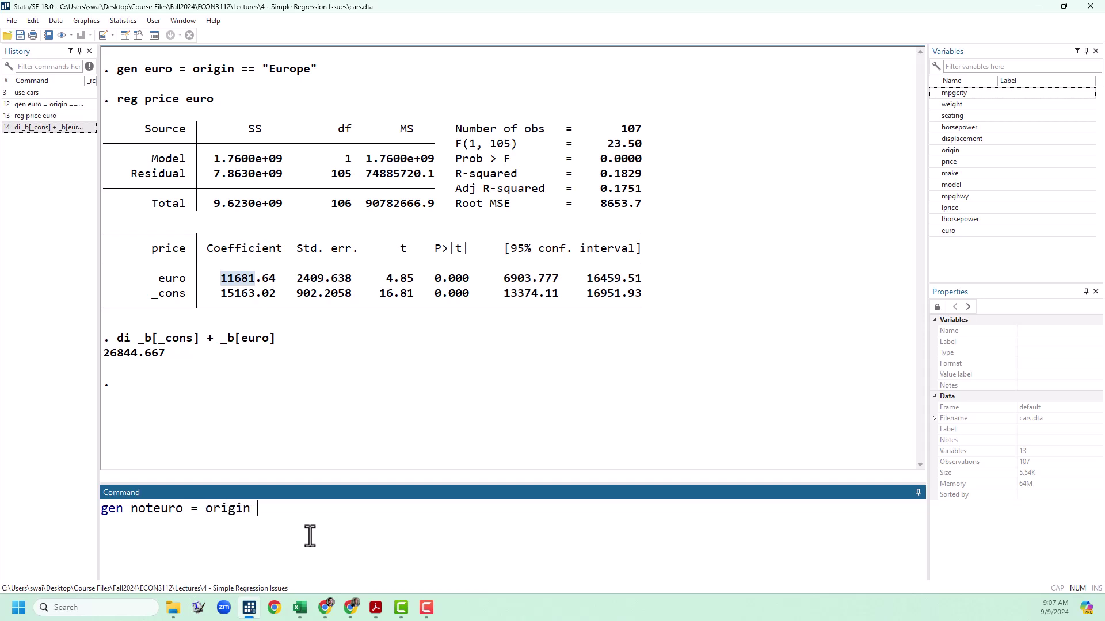
{"action": "type", "text": "!= \"Europe\""}
Run reg price noteuro and compare its -11681.64 coefficient and 26844.67 constant with euro's 11681.64.
{"action": "type", "text": "r"}
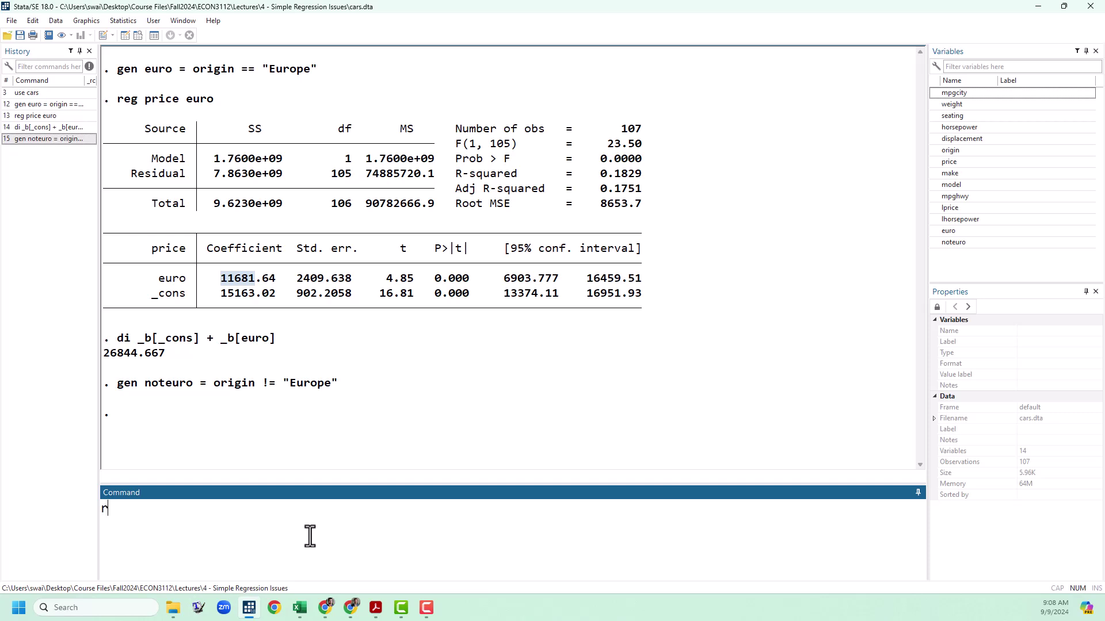
{"action": "type", "text": "eg price noteuro"}
{"action": "key", "text": "Return"}
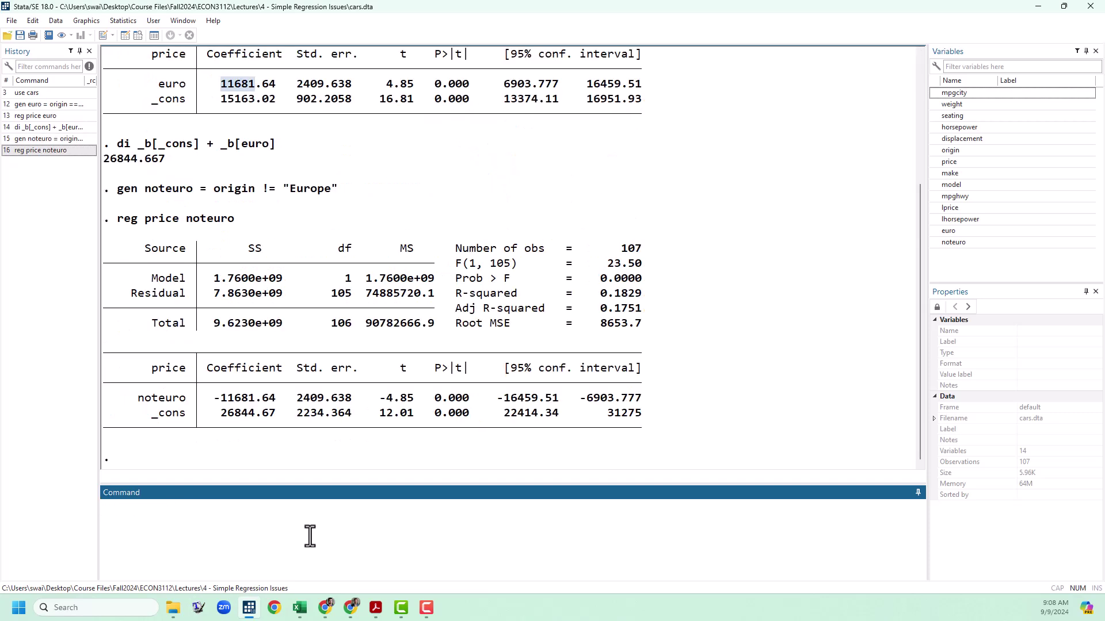
{"action": "left_click", "coordinate": [300, 448]}
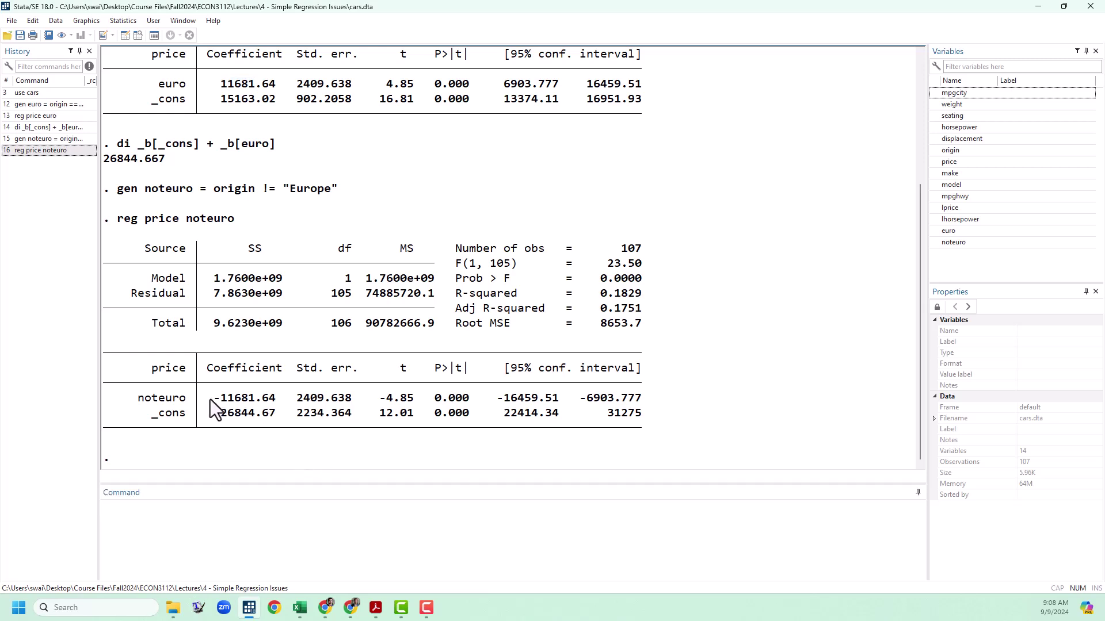
{"action": "left_click_drag", "start_coordinate": [215, 400], "coordinate": [276, 401]}
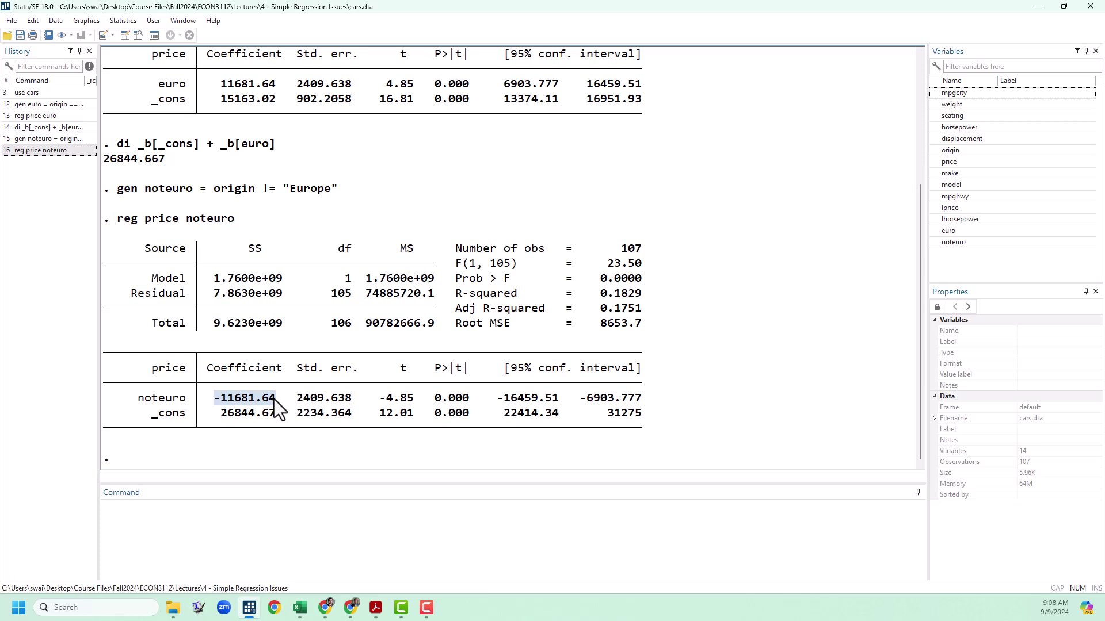
{"action": "left_click_drag", "start_coordinate": [221, 84], "coordinate": [276, 93]}
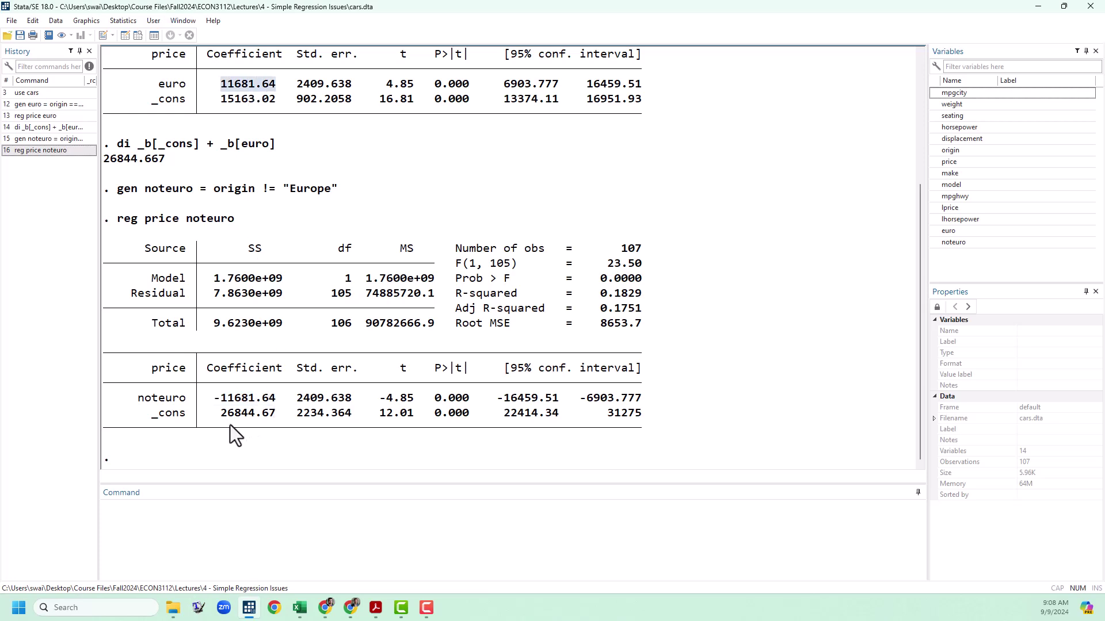
{"action": "left_click", "coordinate": [244, 440]}
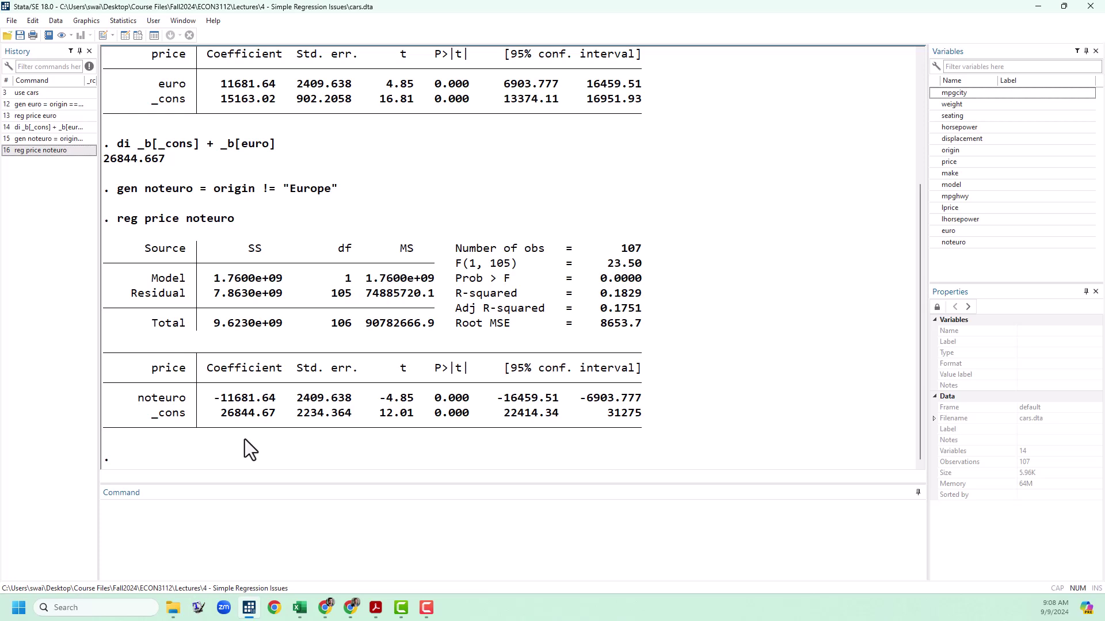
{"action": "left_click_drag", "start_coordinate": [213, 417], "coordinate": [273, 424]}
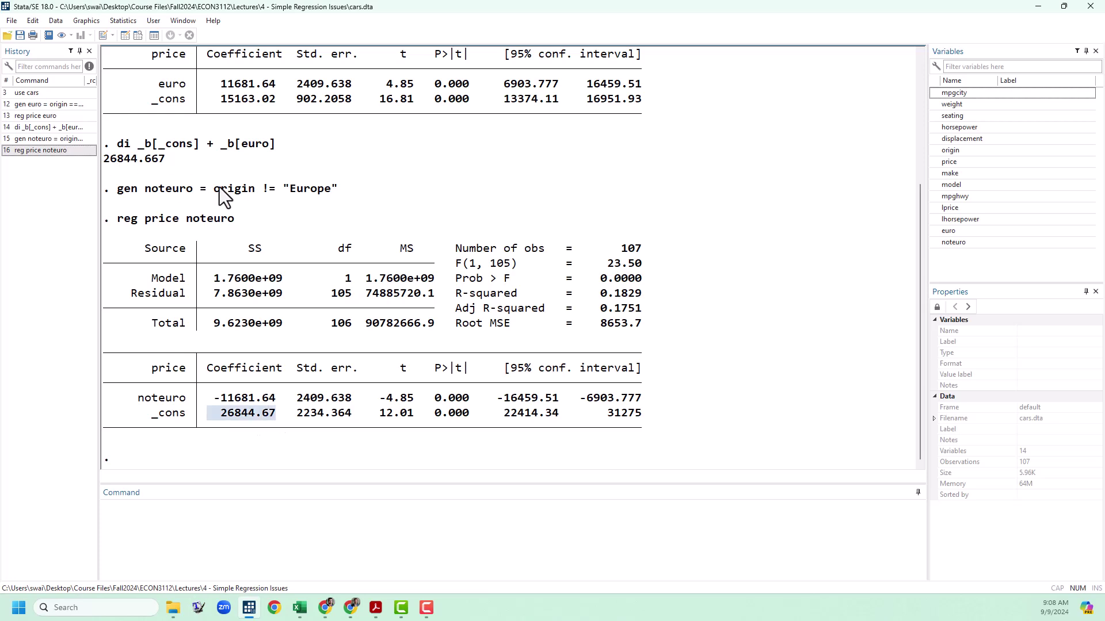
{"action": "left_click", "coordinate": [731, 267]}
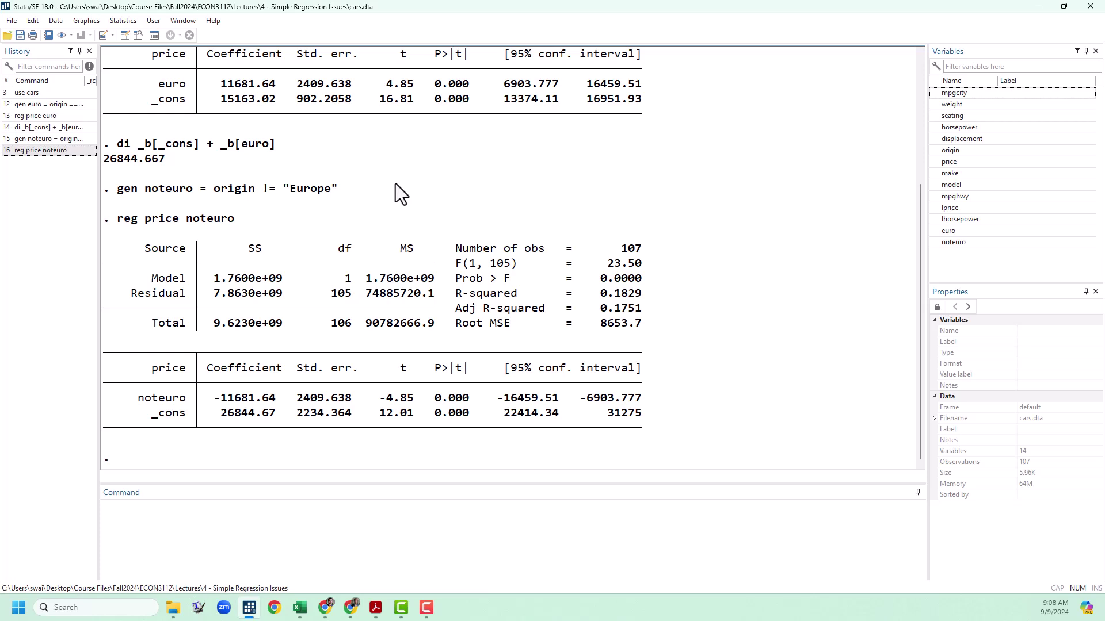
{"action": "left_click", "coordinate": [319, 540]}
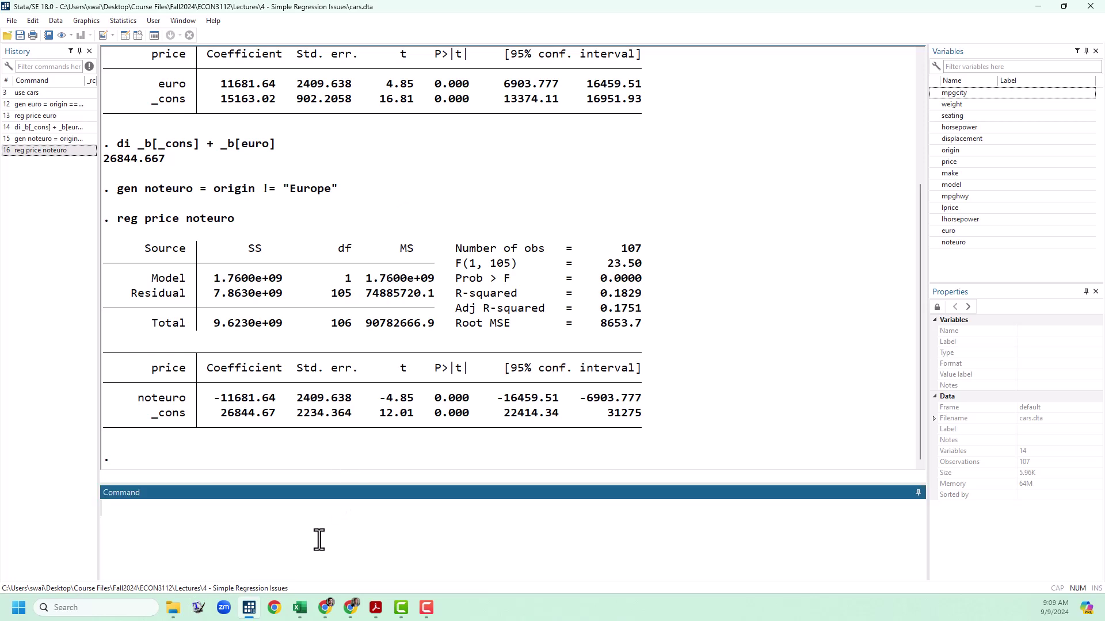
Create highhorsepower = horsepower > 150 and check its values against horsepower in the Data Editor.
{"action": "type", "text": "gen highhorsepow"}
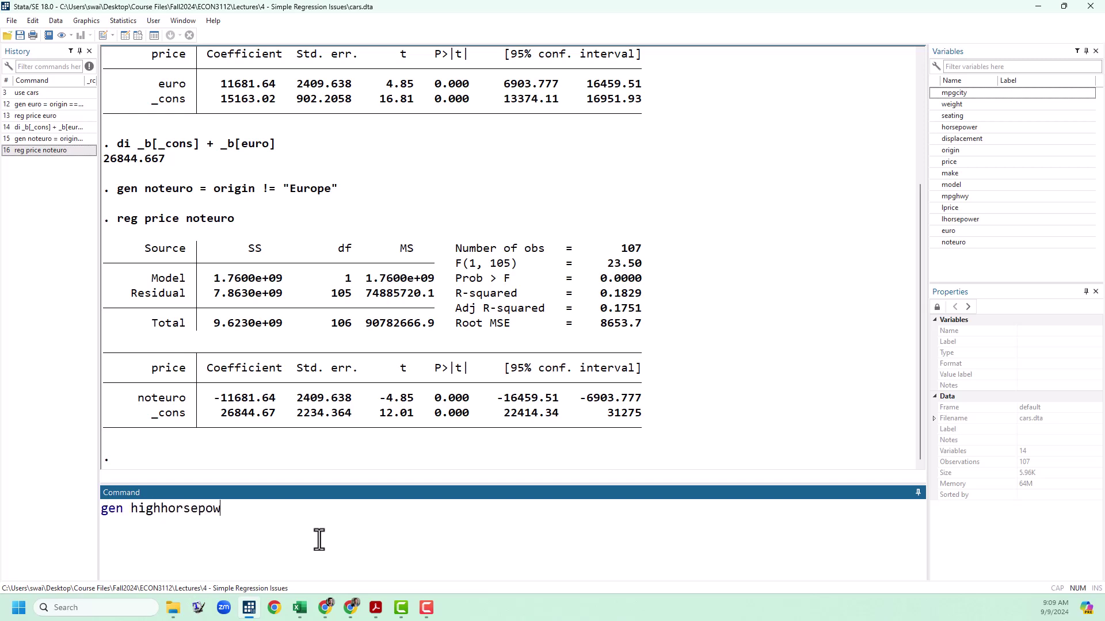
{"action": "type", "text": "er = horsepower > 150"}
{"action": "key", "text": "Return"}
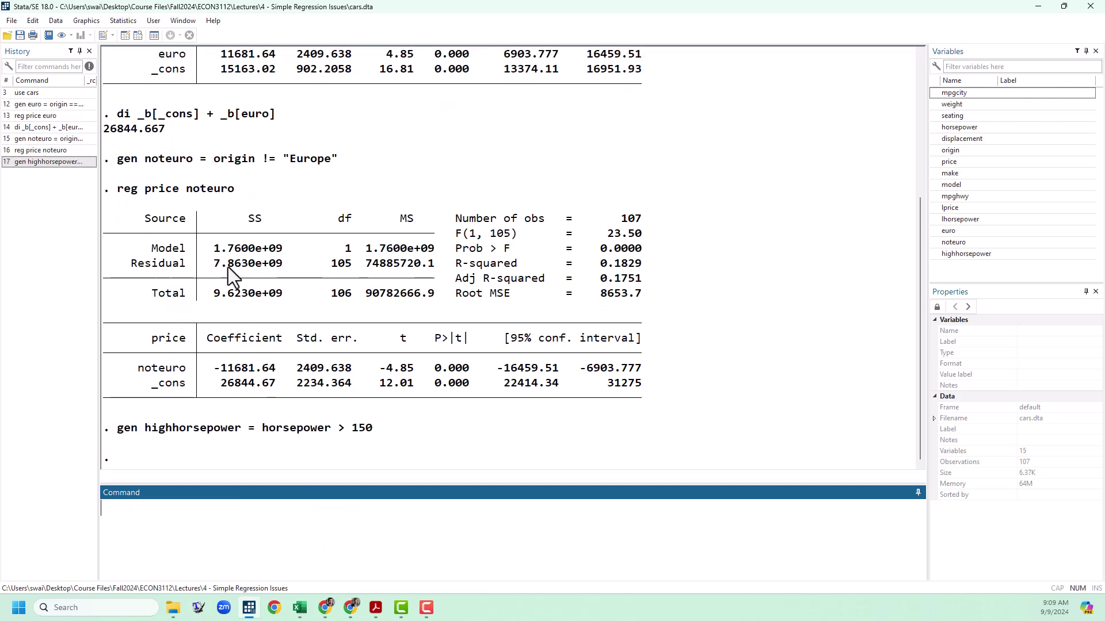
{"action": "left_click", "coordinate": [139, 36]}
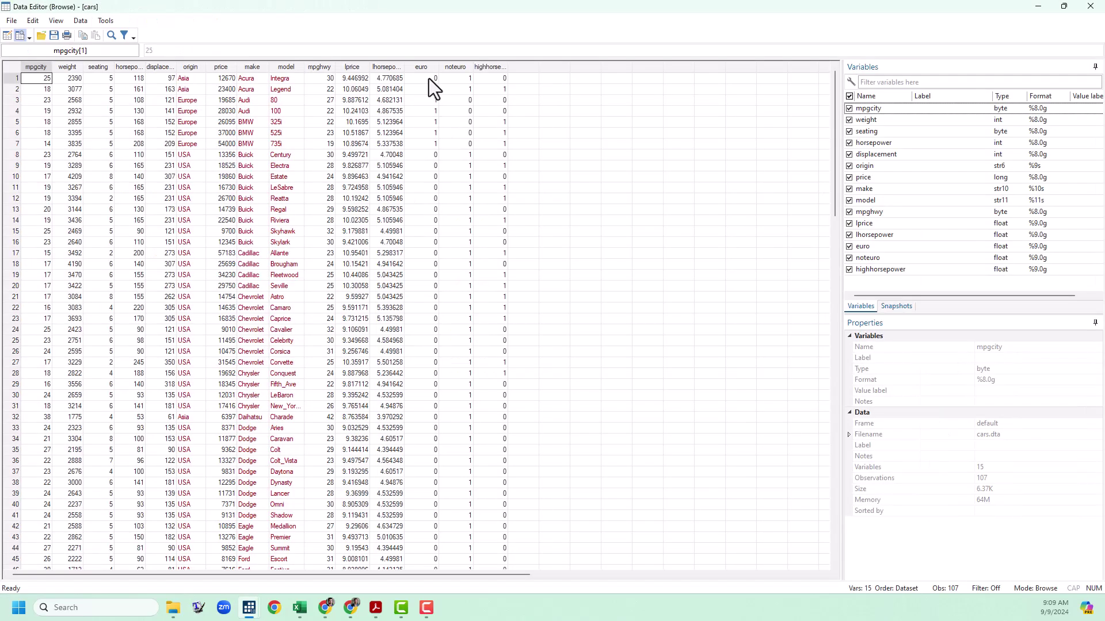
{"action": "left_click", "coordinate": [141, 79]}
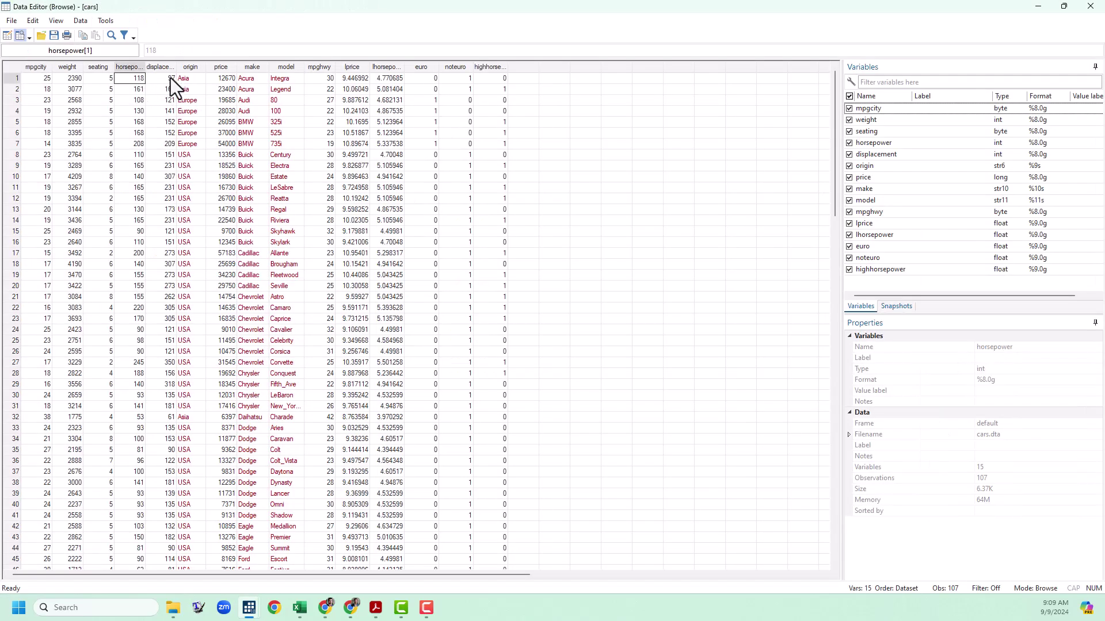
{"action": "left_click", "coordinate": [496, 80]}
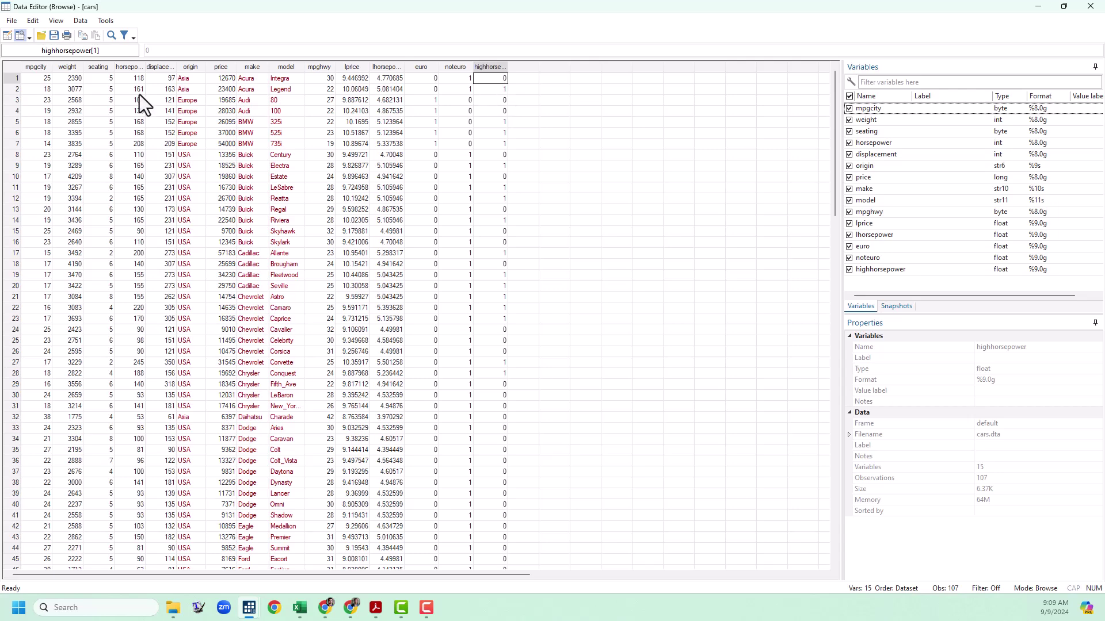
{"action": "left_click", "coordinate": [498, 92]}
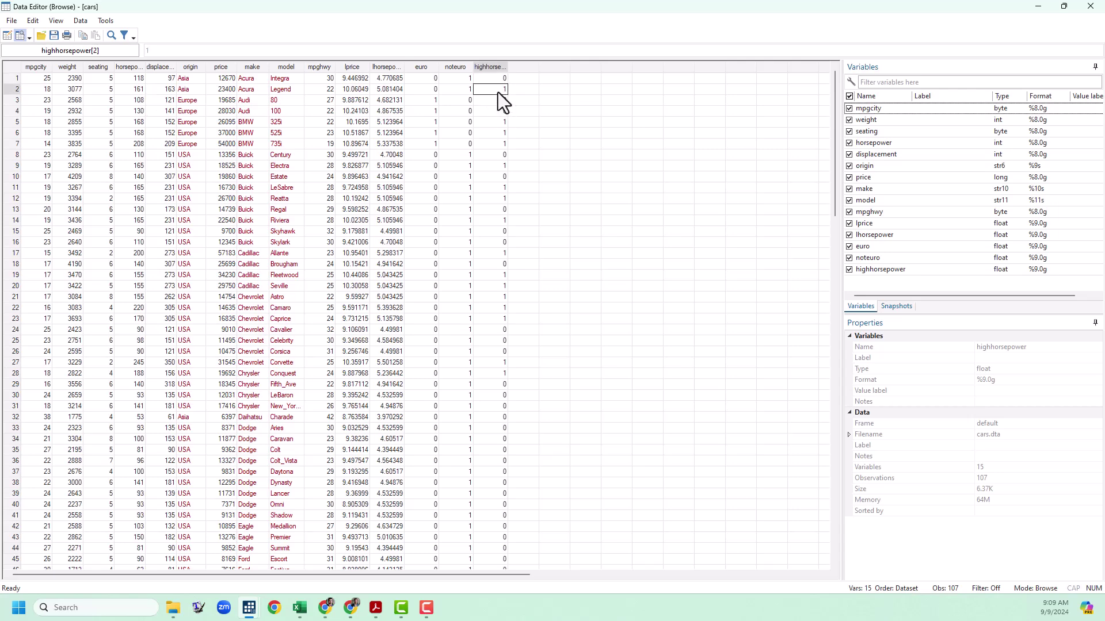
{"action": "left_click", "coordinate": [1091, 6]}
Run reg price highhorsepower, giving coefficient 13899.32 and constant 13163.43.
{"action": "type", "text": "reg price"}
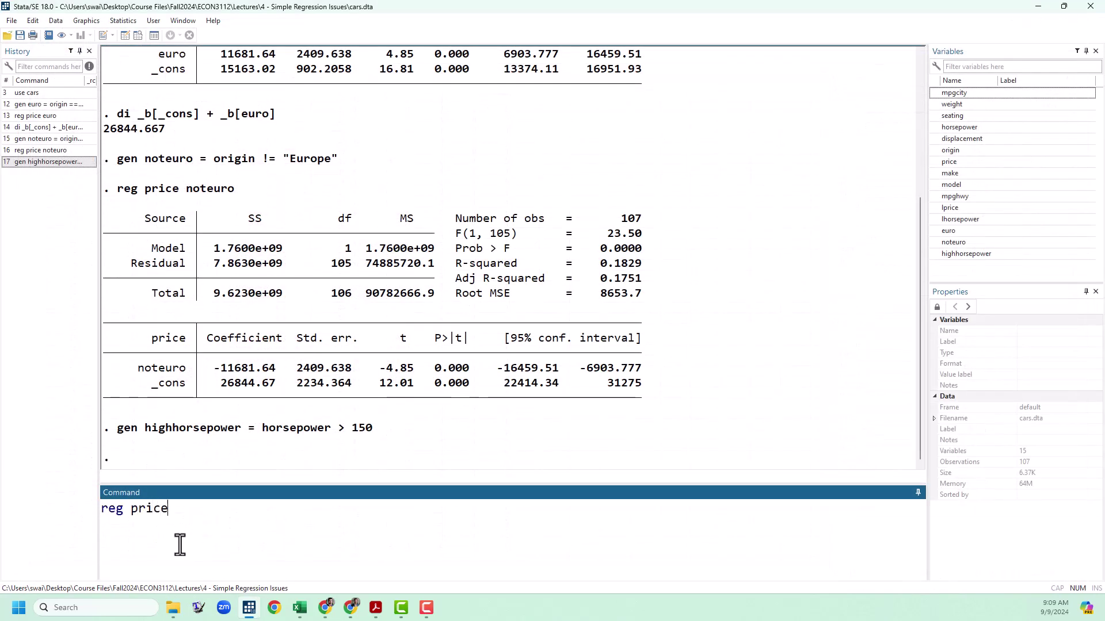
{"action": "type", "text": " highhorsepower"}
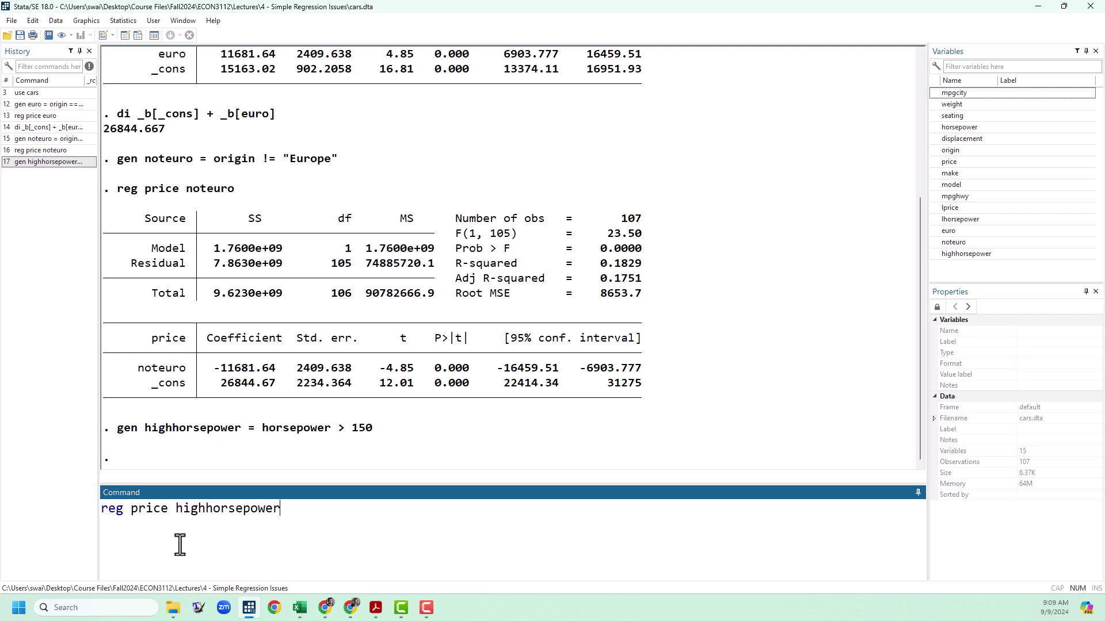
{"action": "key", "text": "Return"}
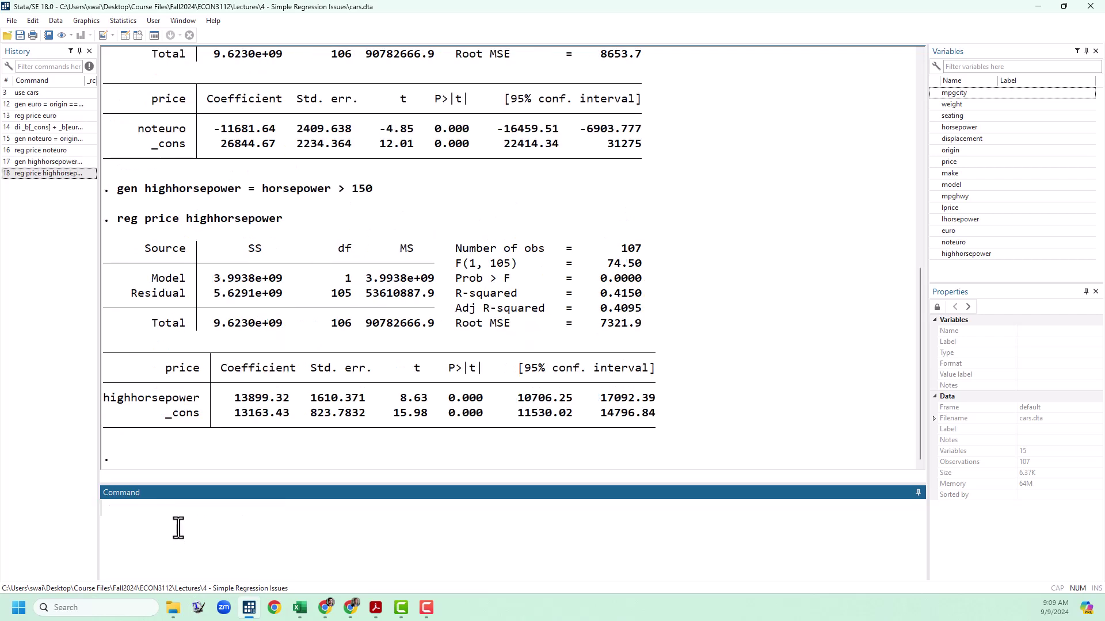